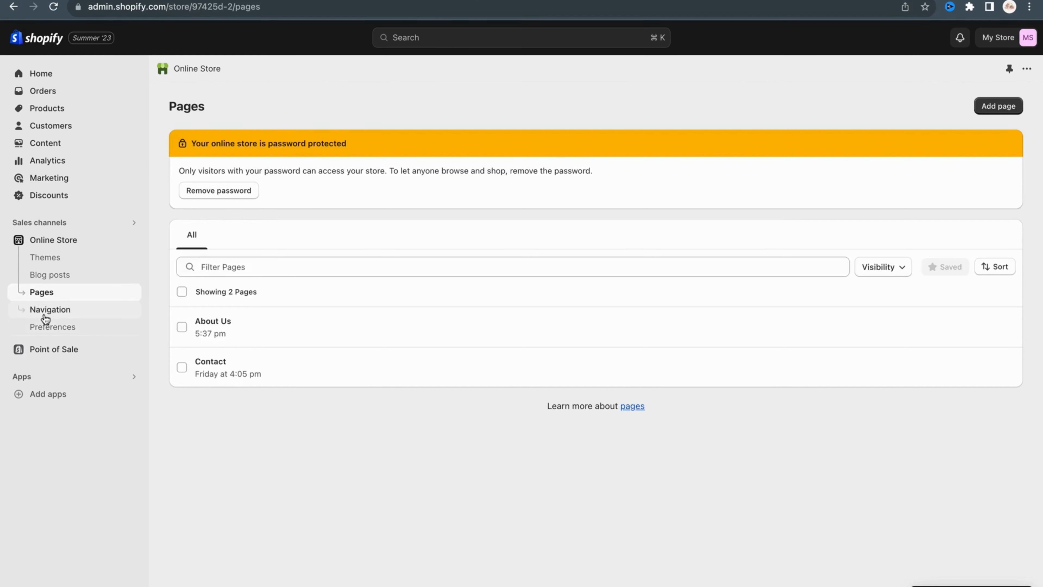
# In the store's navigation settings, add an "About us" item to the Main menu, linked to the About Us page.
pyautogui.click(45, 316)
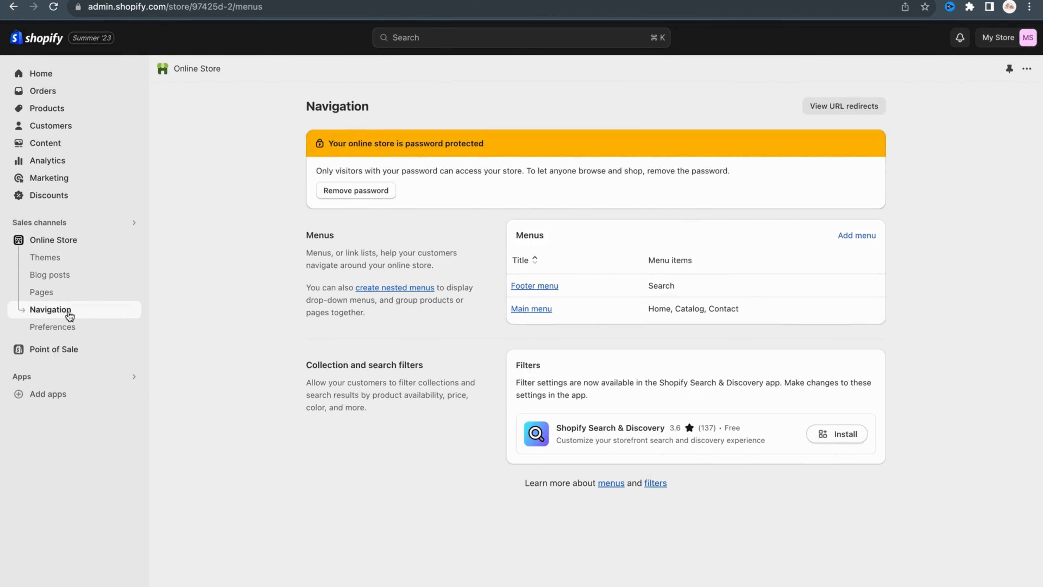
pyautogui.click(526, 308)
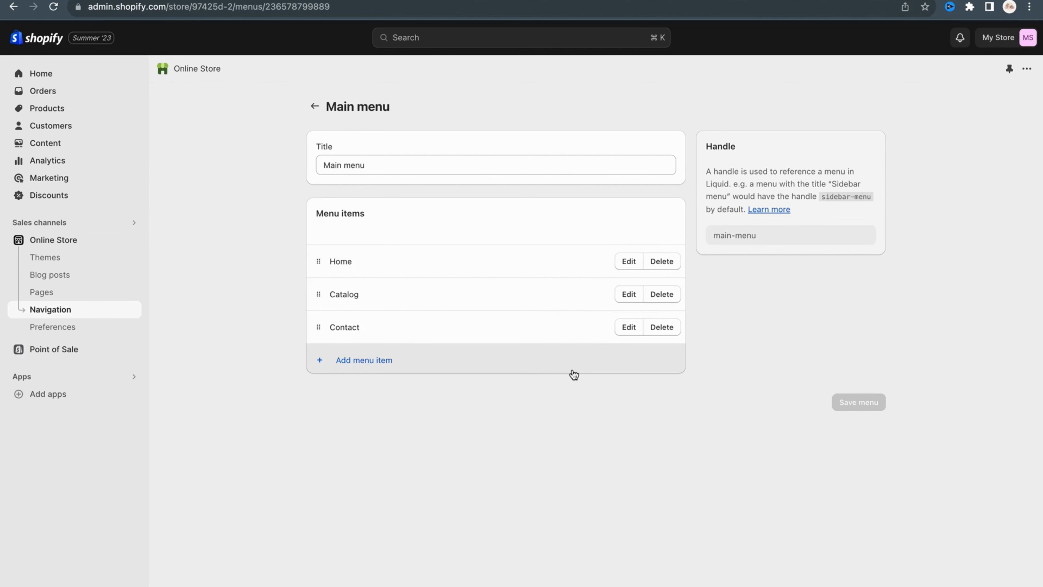
pyautogui.click(372, 359)
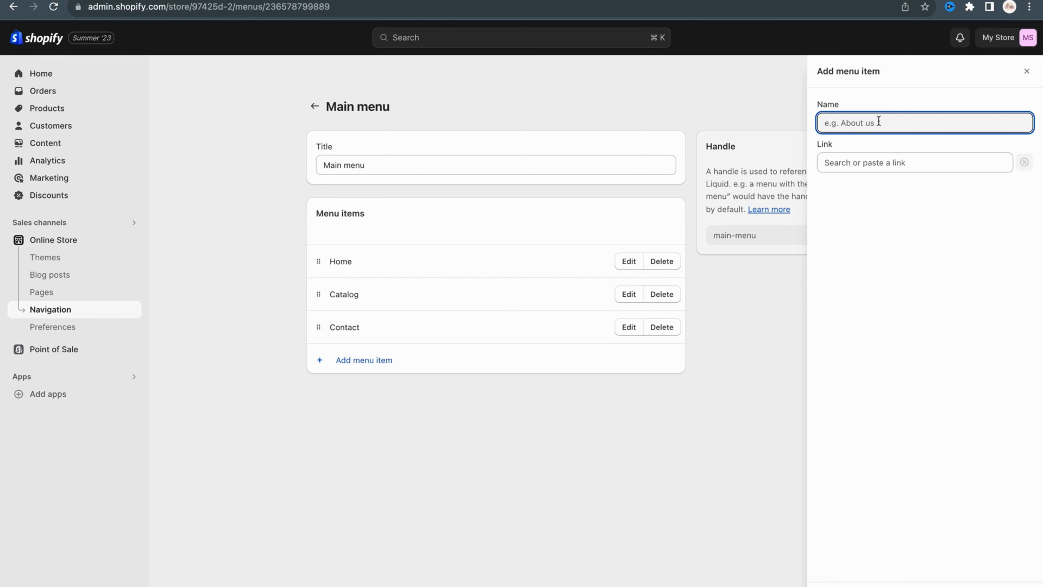
pyautogui.write('About us')
pyautogui.click(971, 158)
pyautogui.click(881, 290)
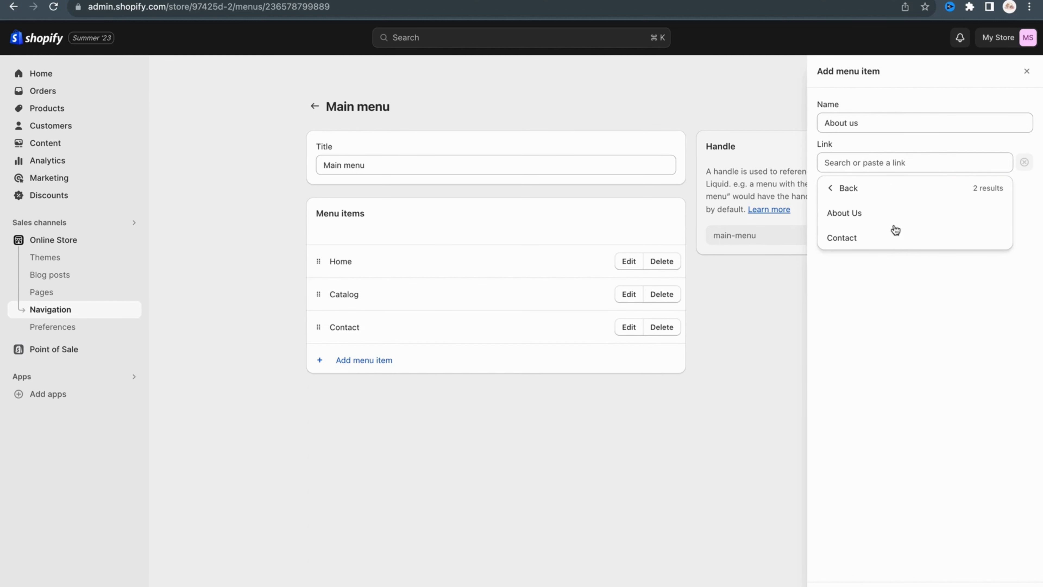
pyautogui.click(879, 213)
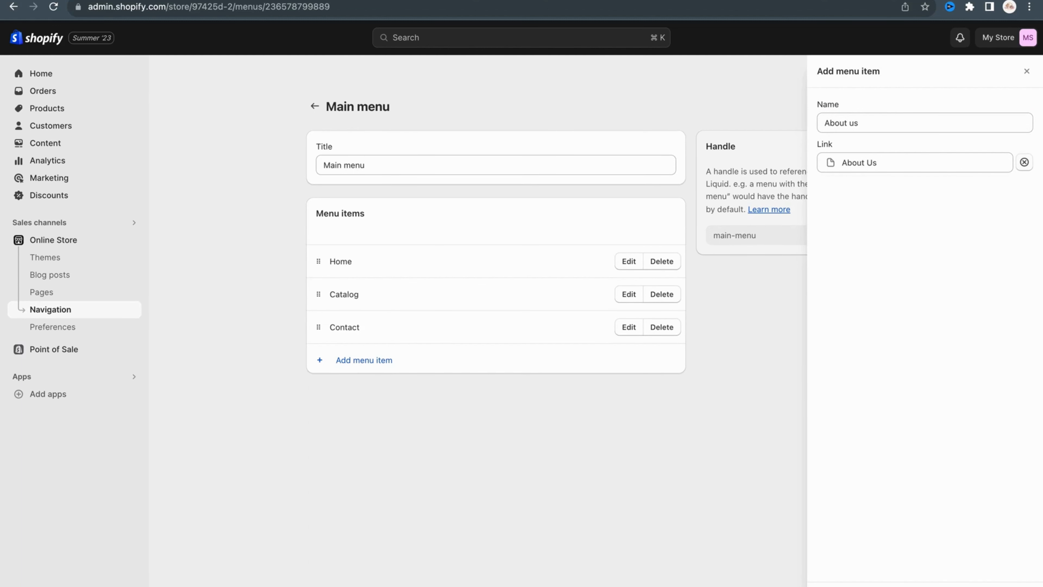
pyautogui.click(1021, 586)
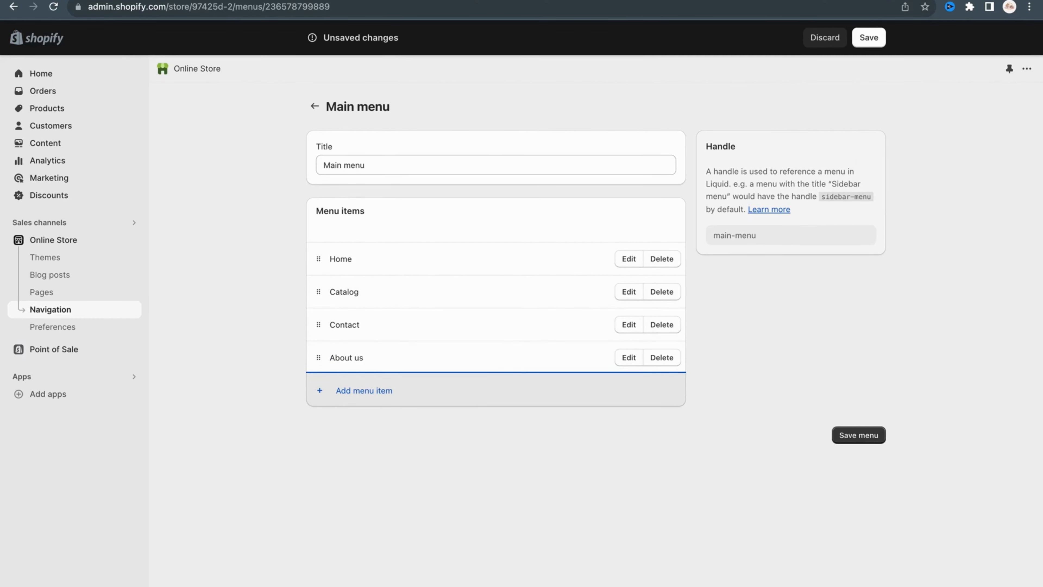
# Add a Main menu item named "clutches" that links to the Clutches collection.
pyautogui.click(371, 401)
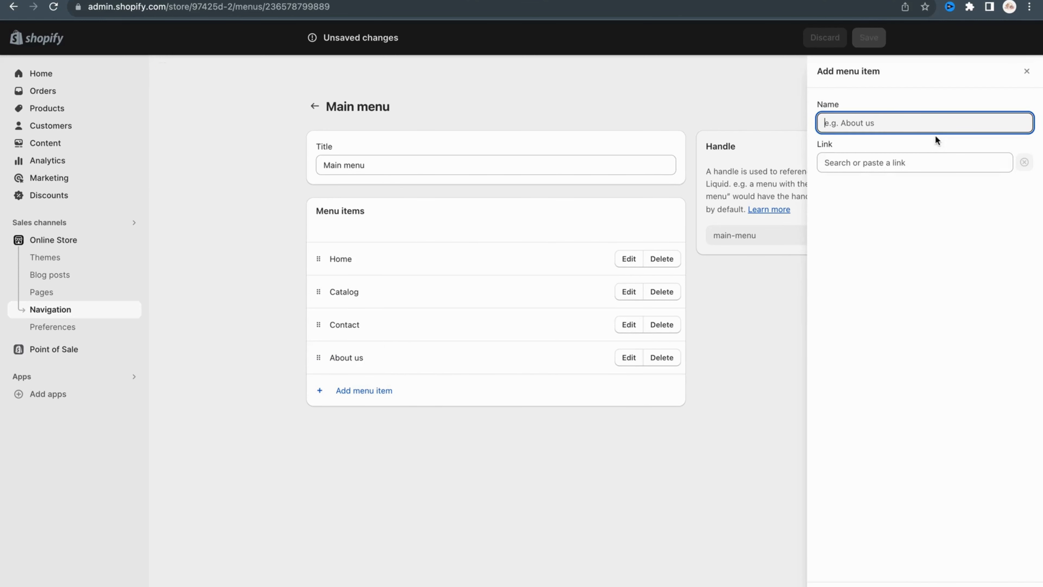
pyautogui.write('clutches')
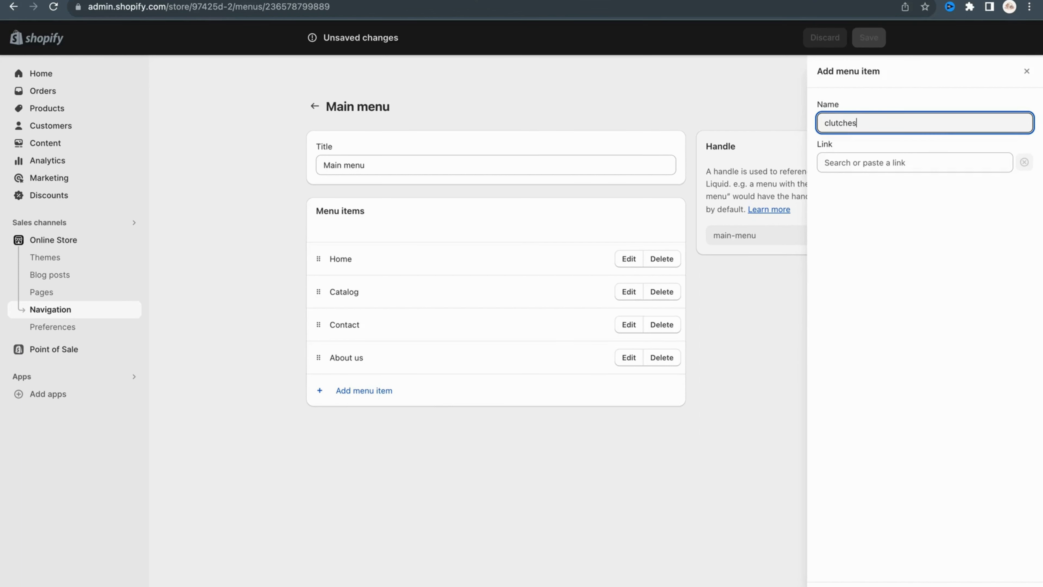
pyautogui.click(953, 164)
pyautogui.click(880, 238)
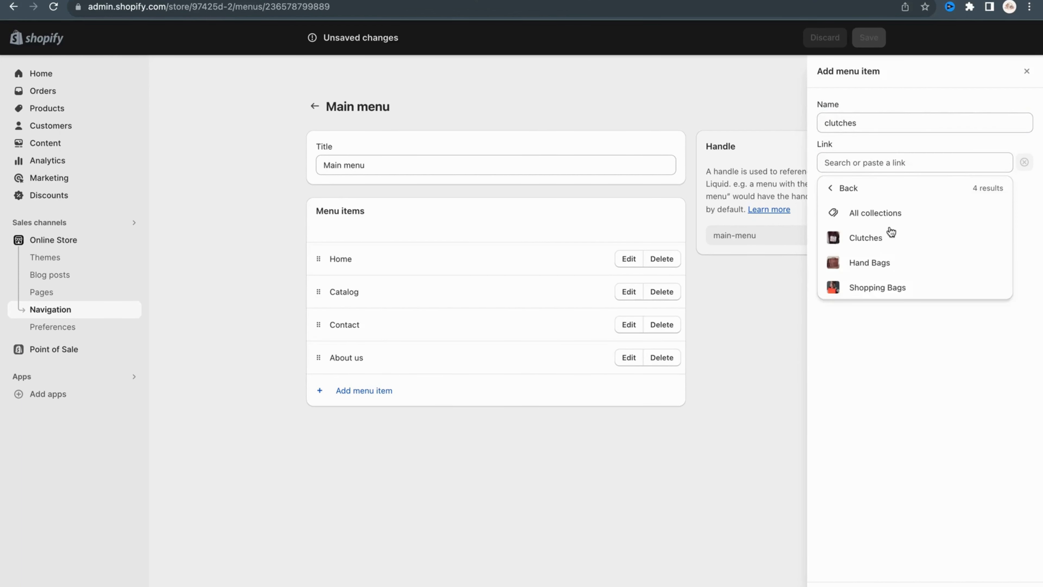
pyautogui.click(886, 235)
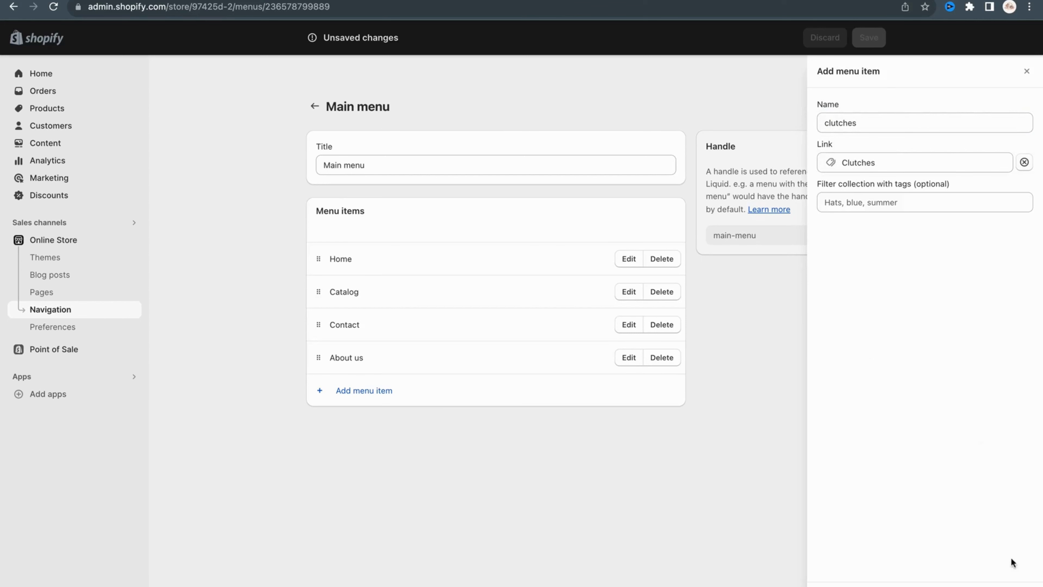
pyautogui.click(1014, 569)
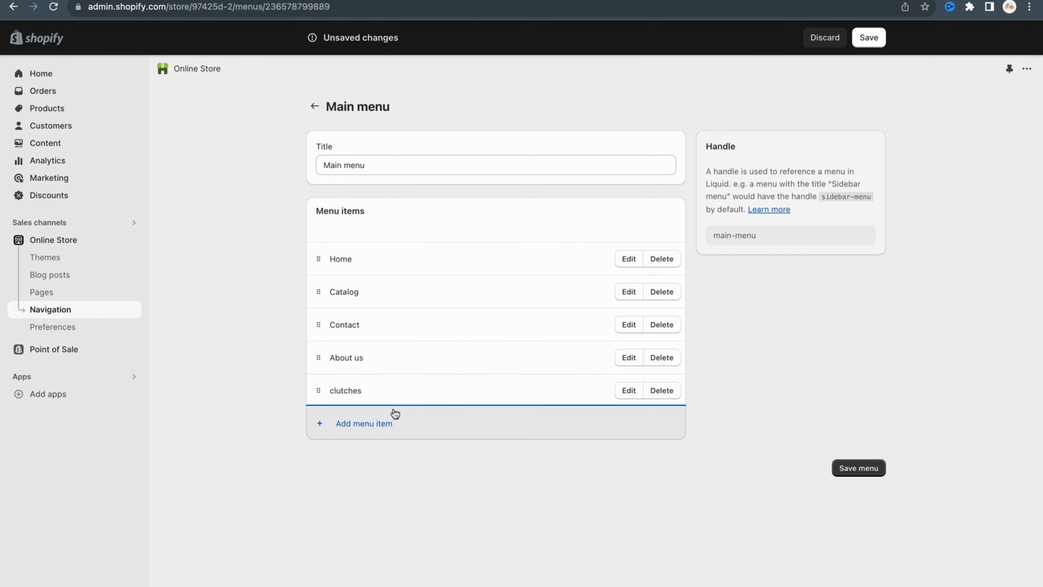
# Add a Hand Bags item to the Main menu, linked to the Hand Bags collection.
pyautogui.click(370, 423)
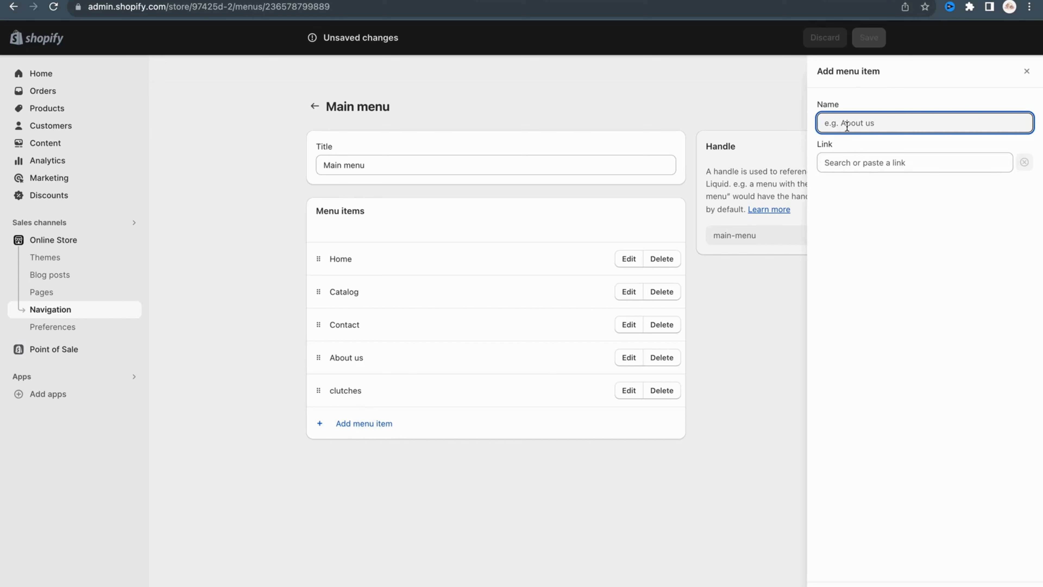
pyautogui.click(847, 162)
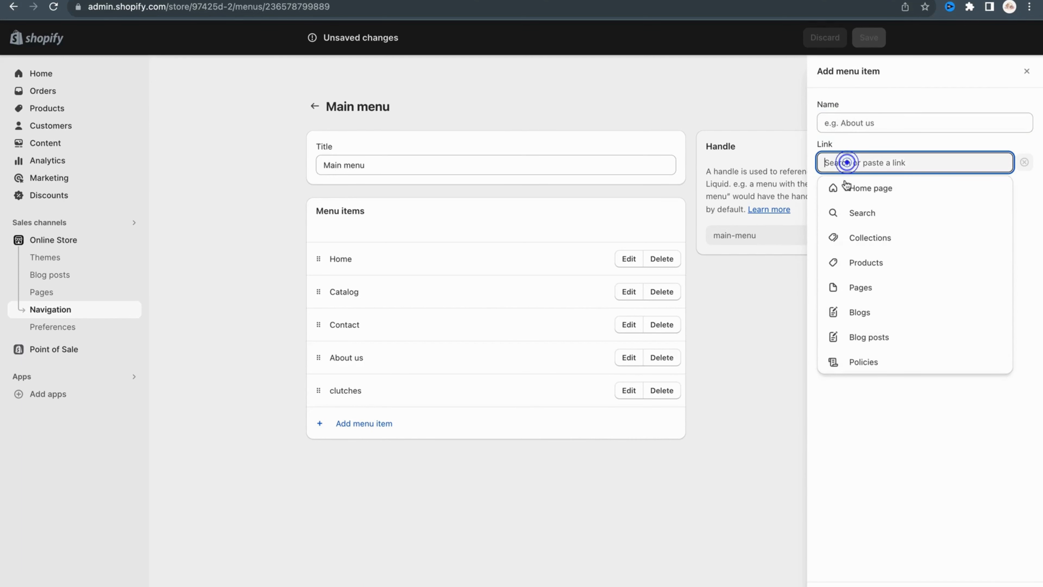
pyautogui.click(844, 234)
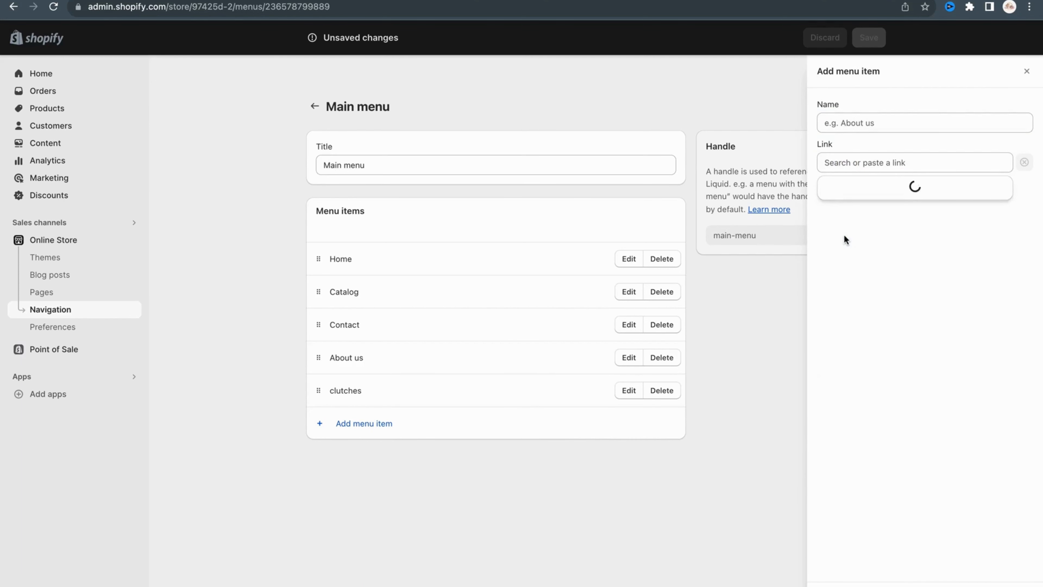
pyautogui.click(857, 264)
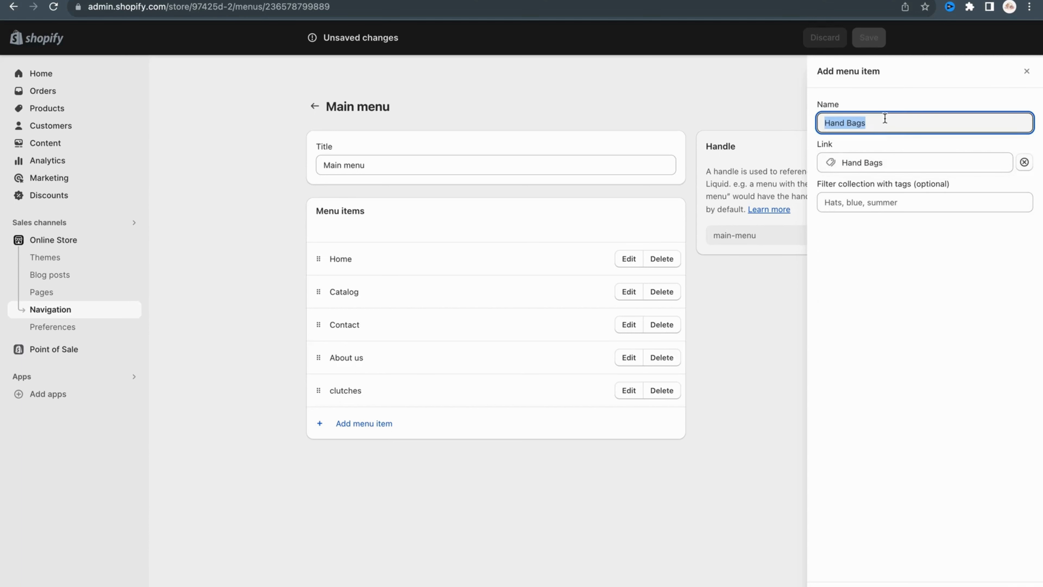
pyautogui.click(1010, 581)
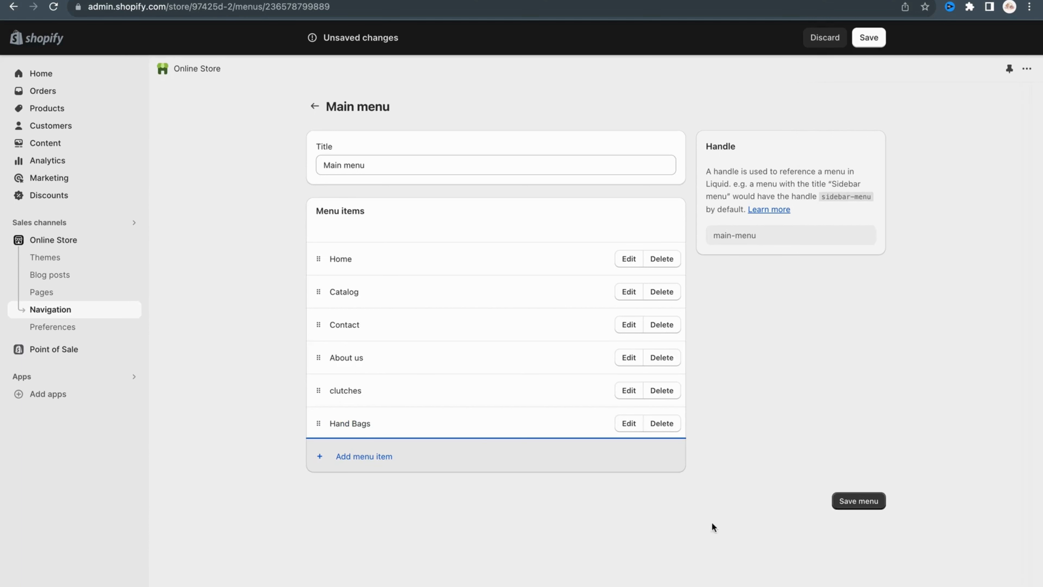
# Add a Shopping Bags item linked to the Shopping Bags collection, and save the Main menu.
pyautogui.click(372, 459)
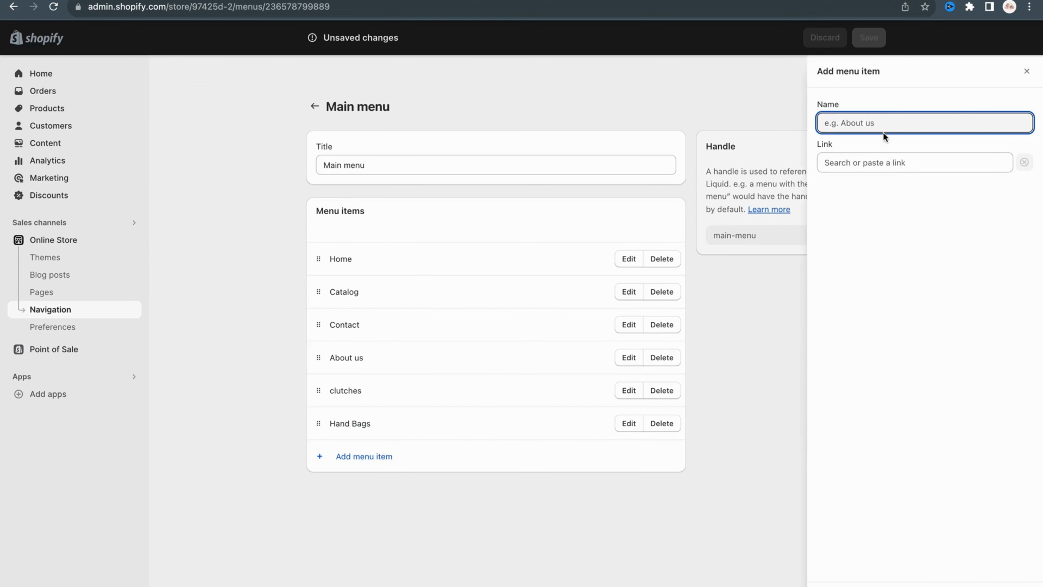
pyautogui.click(879, 161)
pyautogui.click(870, 238)
pyautogui.click(875, 288)
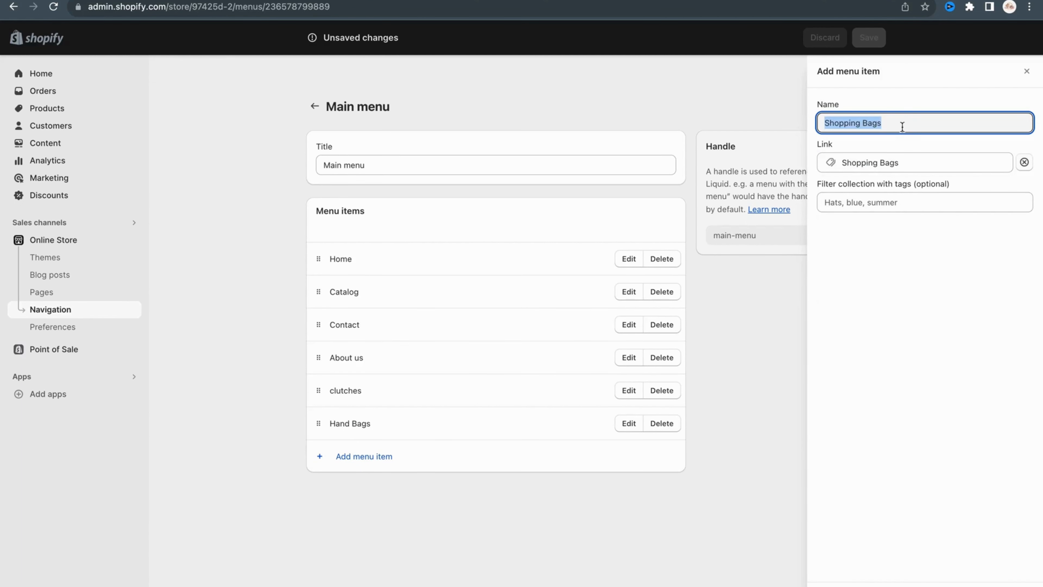
pyautogui.click(901, 124)
pyautogui.click(1009, 581)
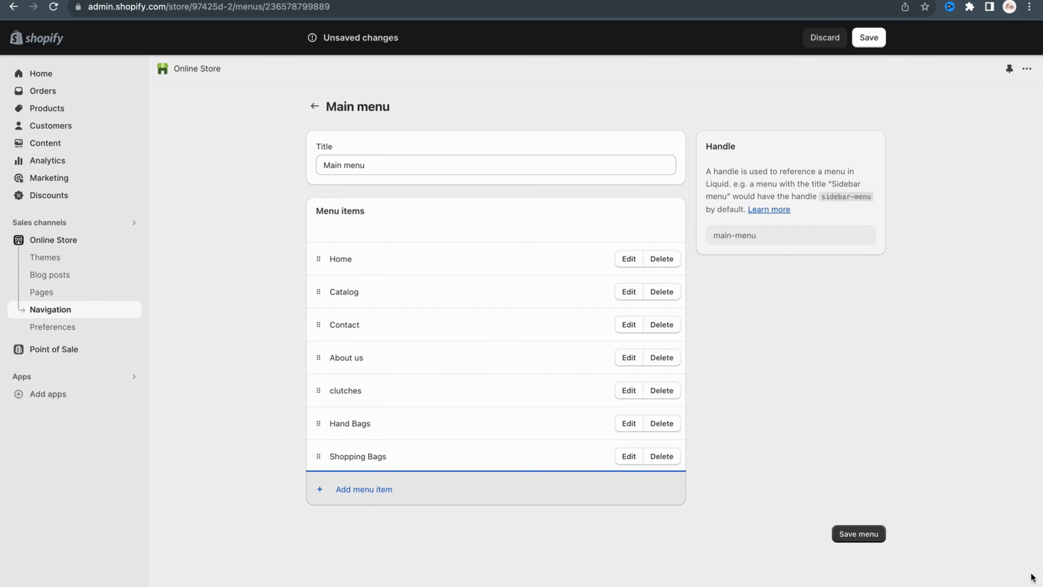
pyautogui.click(857, 534)
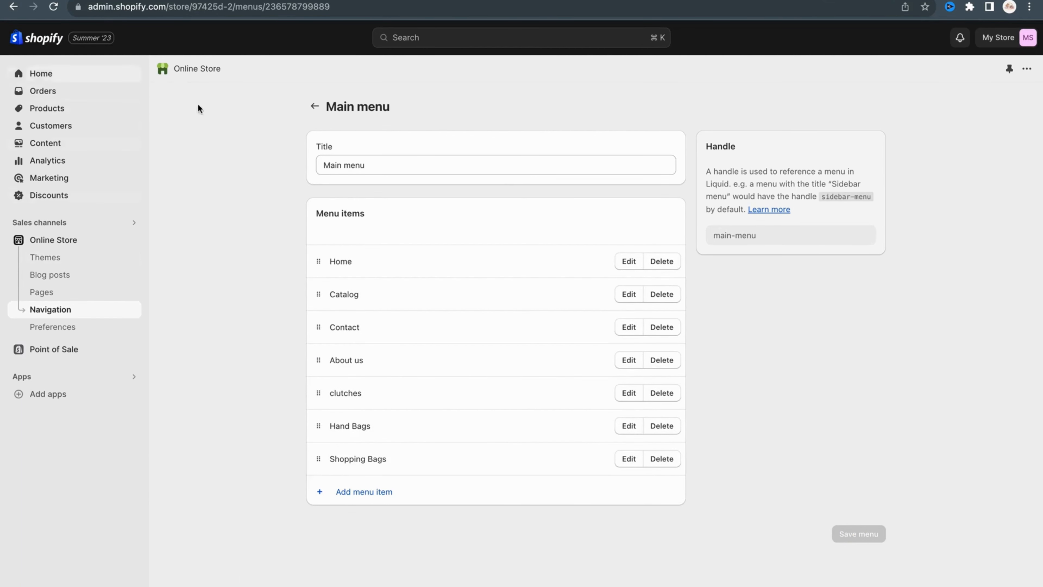
# Return to the menu list and add an "About us" item to the Footer menu, linked to the About Us page.
pyautogui.click(315, 107)
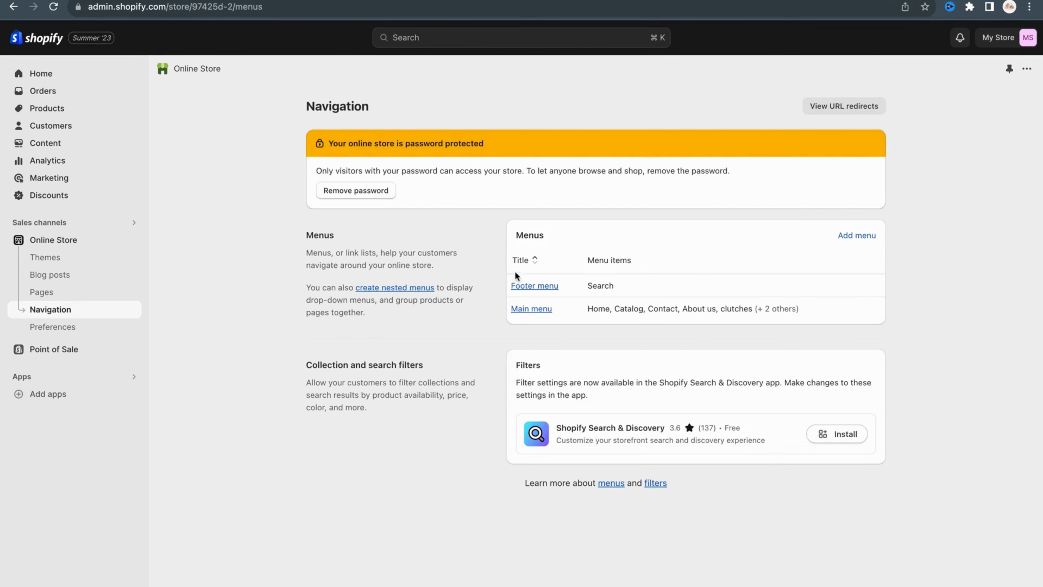
pyautogui.click(525, 288)
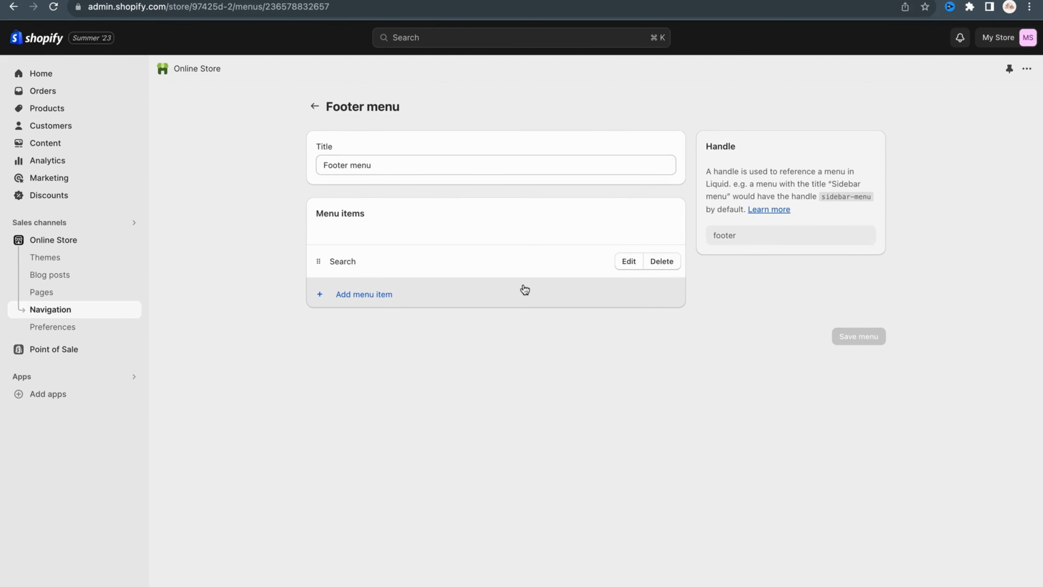
pyautogui.click(381, 295)
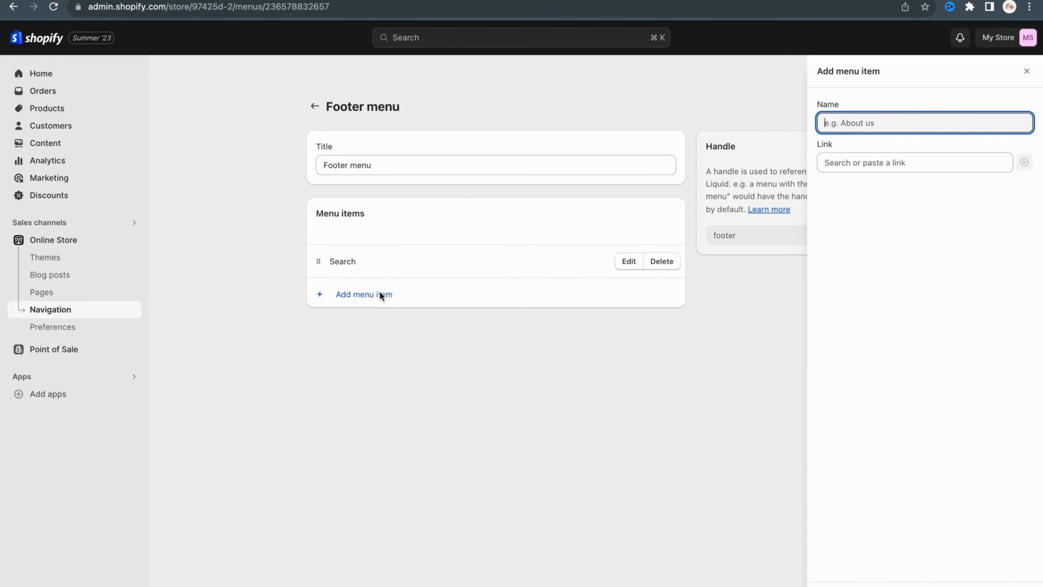
pyautogui.write('About us')
pyautogui.click(945, 156)
pyautogui.click(872, 286)
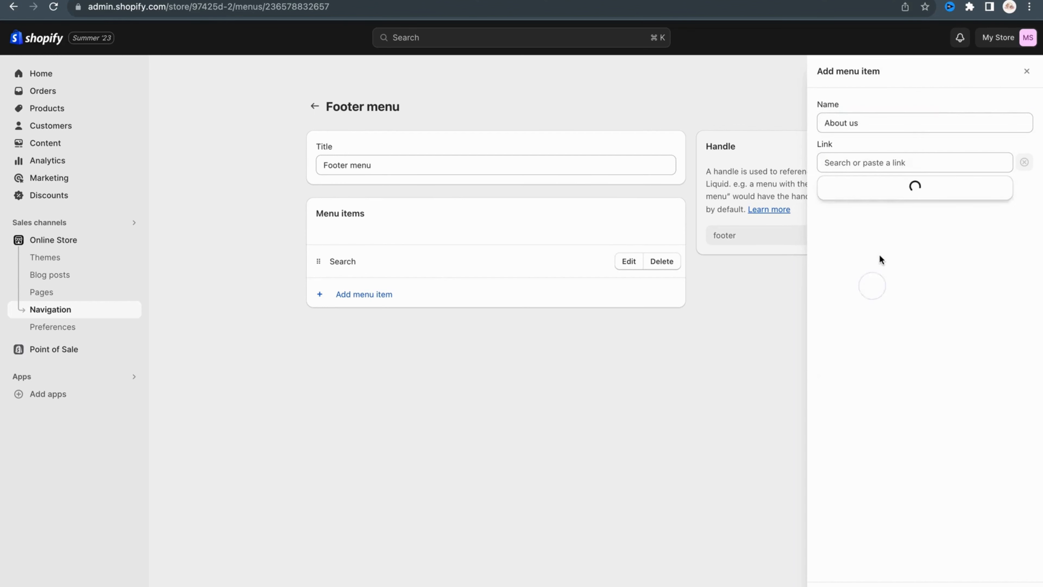
pyautogui.click(862, 217)
pyautogui.click(986, 569)
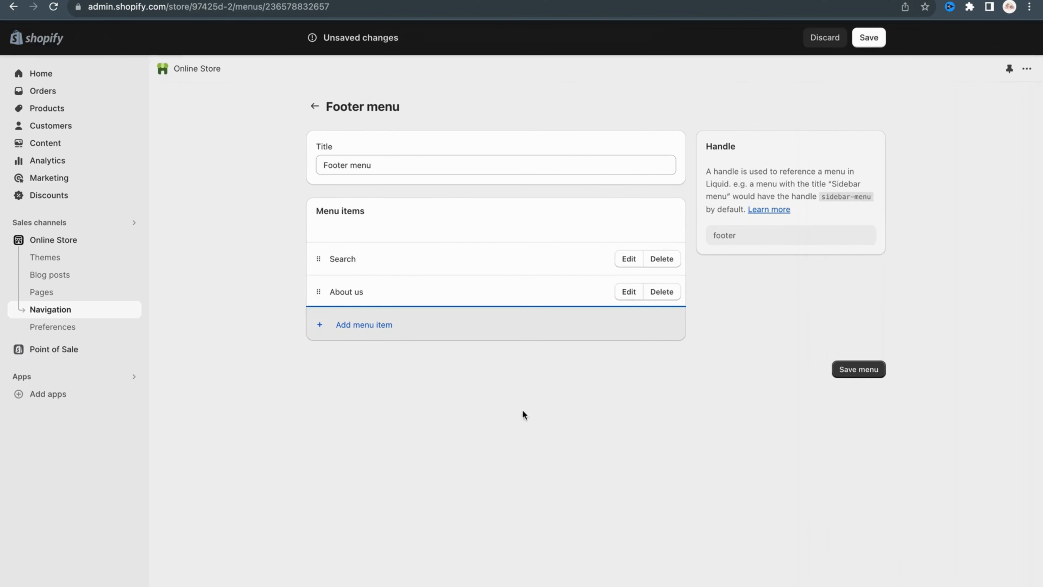
# Add a Footer menu item named "contact us" that links to the Contact page.
pyautogui.click(353, 324)
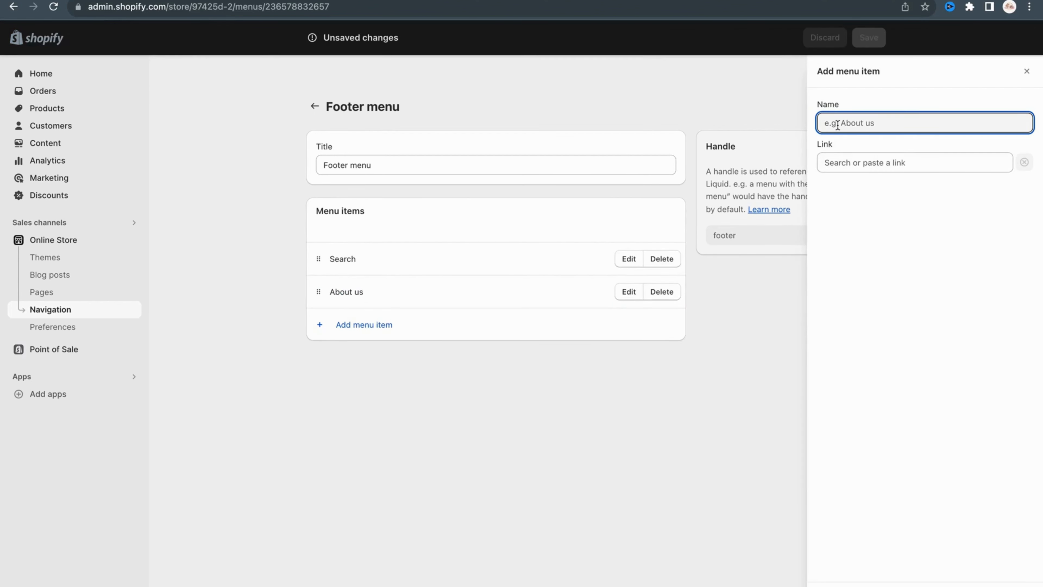
pyautogui.write('contact us')
pyautogui.click(928, 162)
pyautogui.click(876, 289)
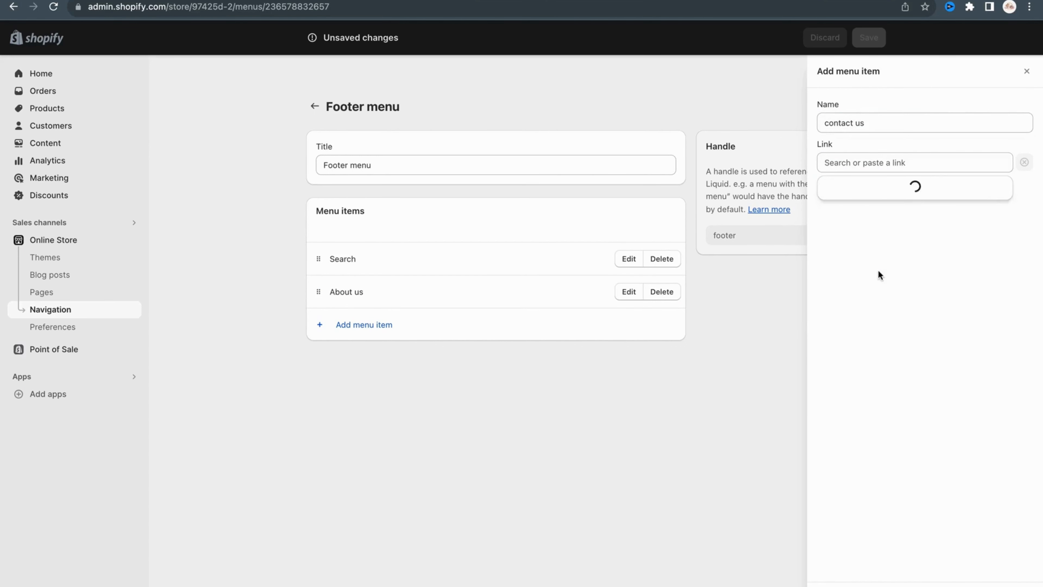
pyautogui.click(861, 238)
pyautogui.click(1020, 586)
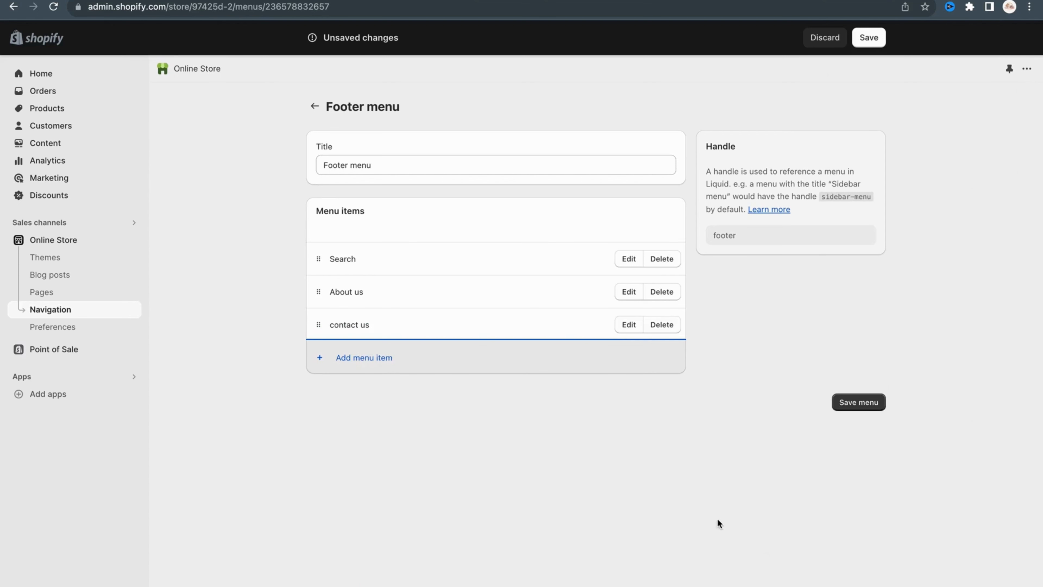
# Add a Footer menu item named "shopping bag" that links to the Shopping Bags collection.
pyautogui.click(358, 357)
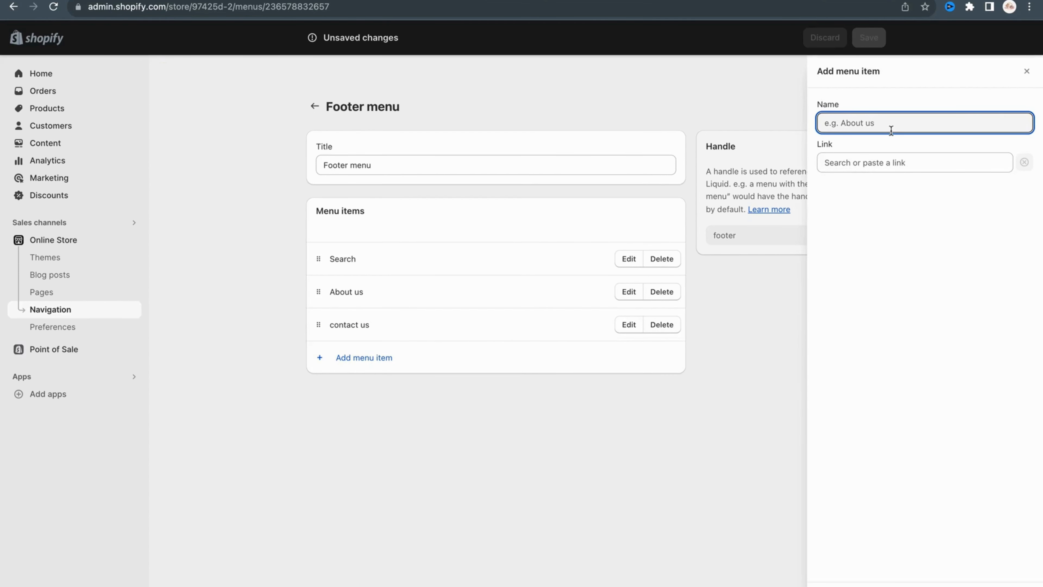
pyautogui.write('shopping bag')
pyautogui.click(914, 162)
pyautogui.click(896, 237)
pyautogui.click(862, 286)
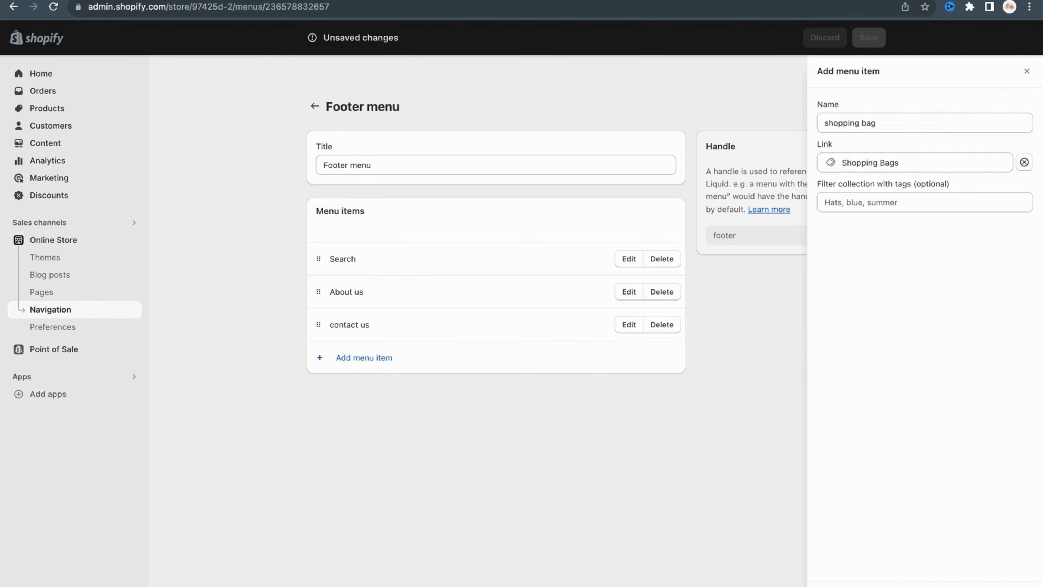
pyautogui.click(1020, 584)
# Add a Footer menu item named "Clutches" that links to the Clutches collection.
pyautogui.click(358, 391)
pyautogui.write('Clutches')
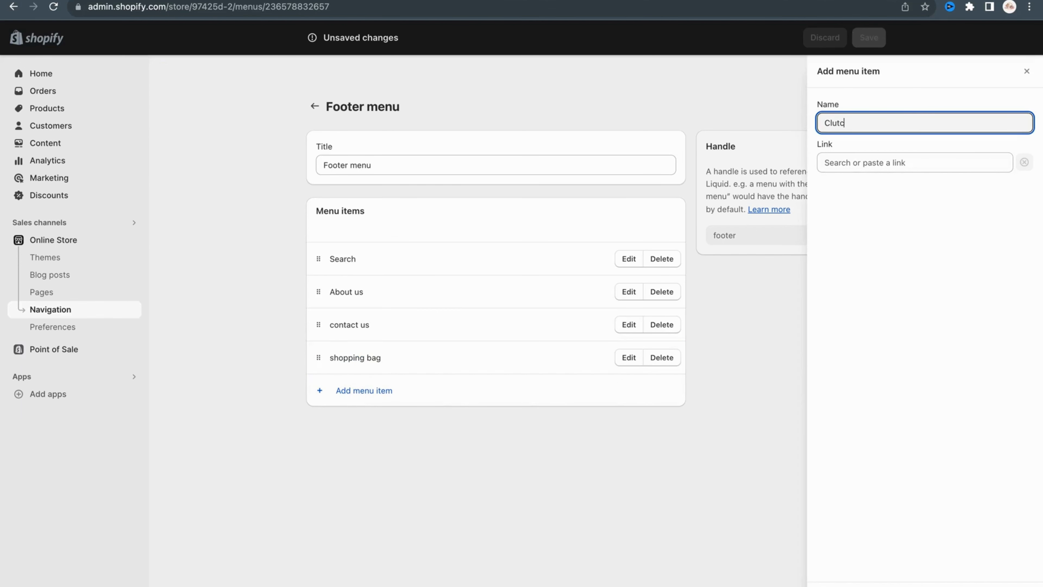
pyautogui.click(936, 169)
pyautogui.click(915, 240)
pyautogui.click(862, 237)
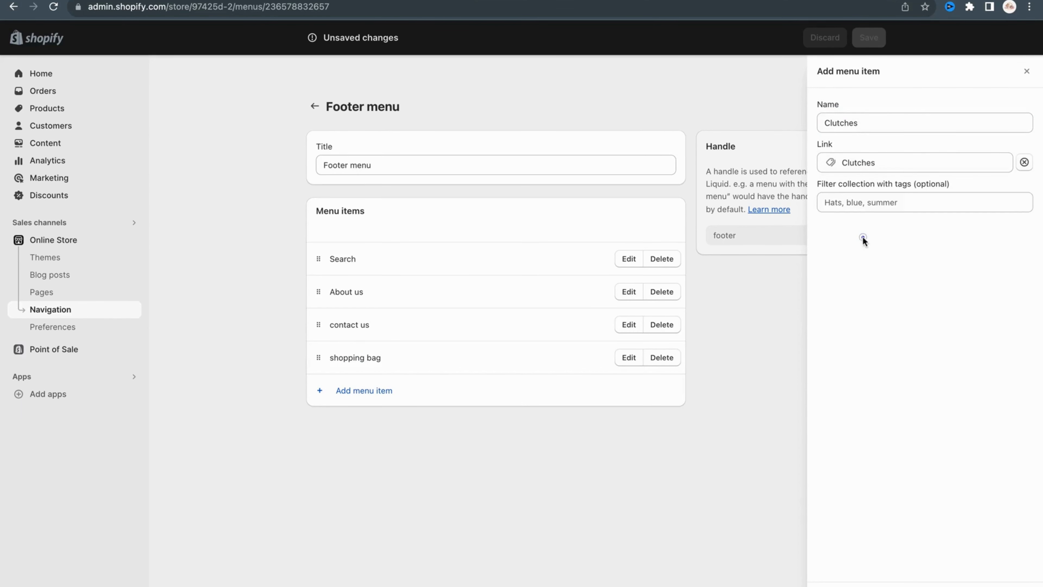
pyautogui.click(1020, 583)
# Add a Hand Bags item to the Footer menu, linked to the Hand Bags collection.
pyautogui.click(361, 423)
pyautogui.click(857, 123)
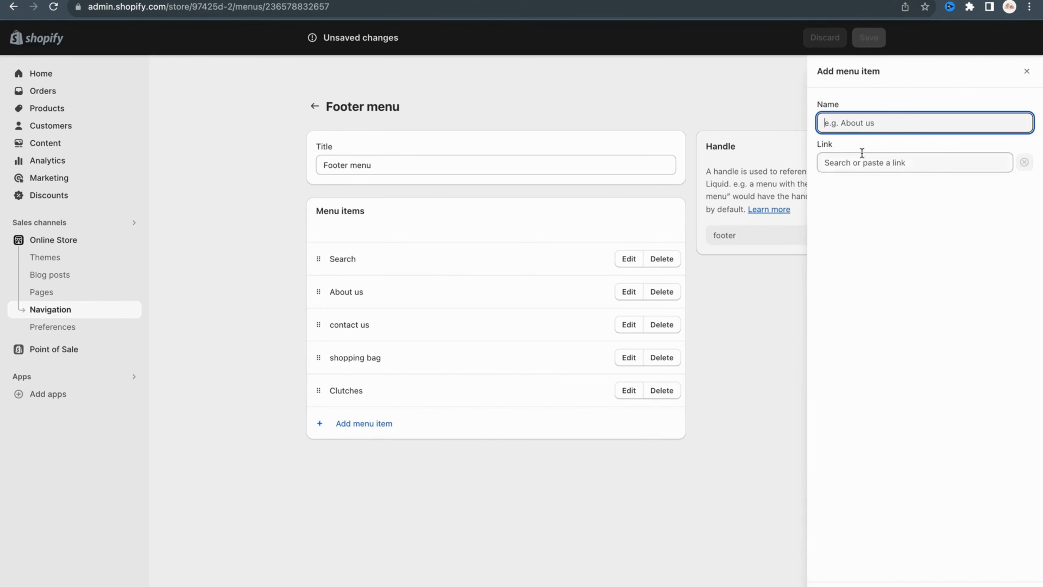
pyautogui.click(862, 162)
pyautogui.click(868, 240)
pyautogui.click(869, 264)
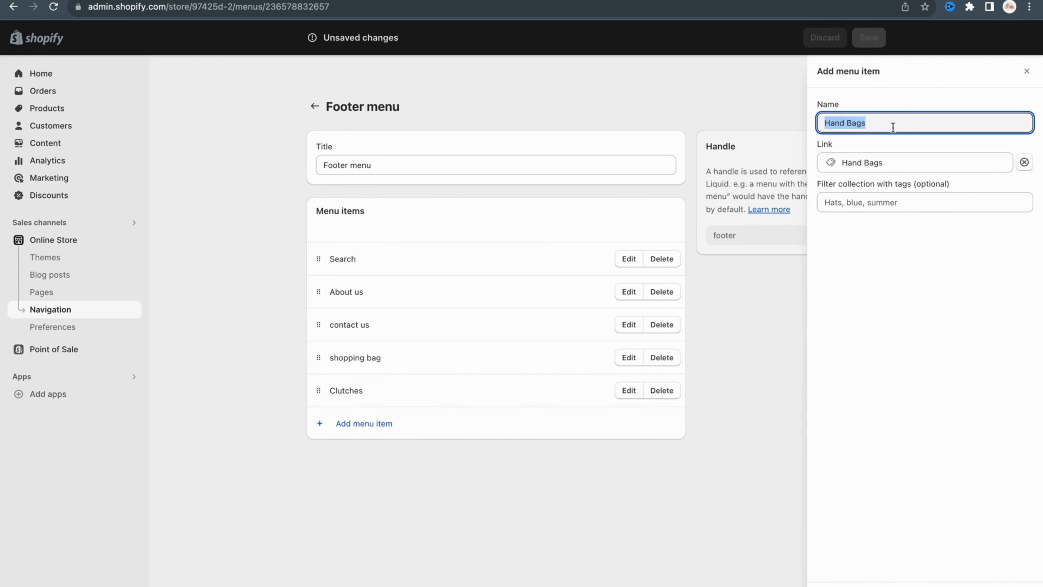
pyautogui.click(893, 123)
pyautogui.press('Return')
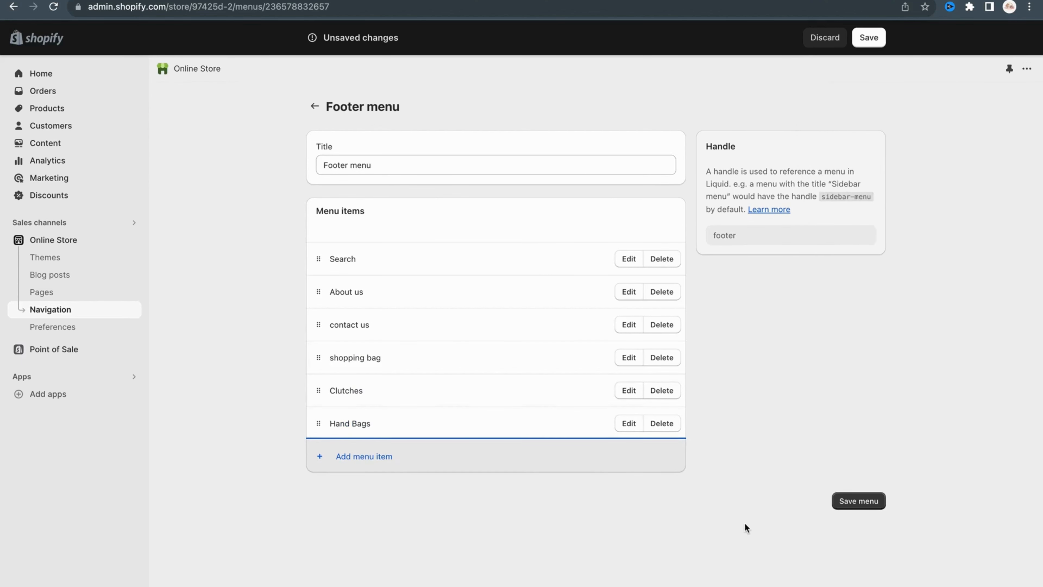
# Save the changes to the Footer menu.
pyautogui.click(840, 502)
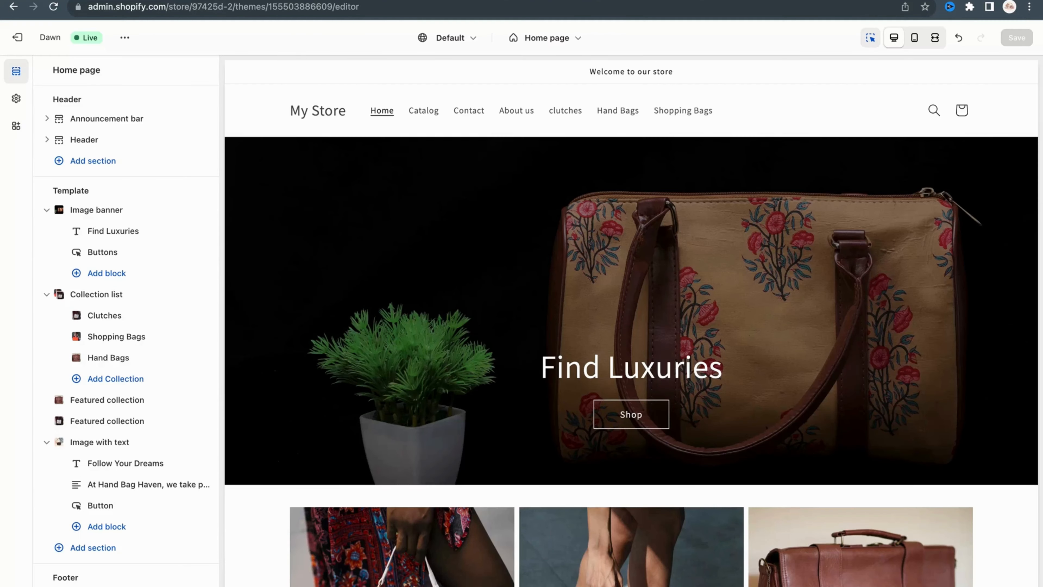
# Add a Menu block to the footer section of the Dawn theme's home page and save the theme.
pyautogui.scroll(-1, 186, 282)
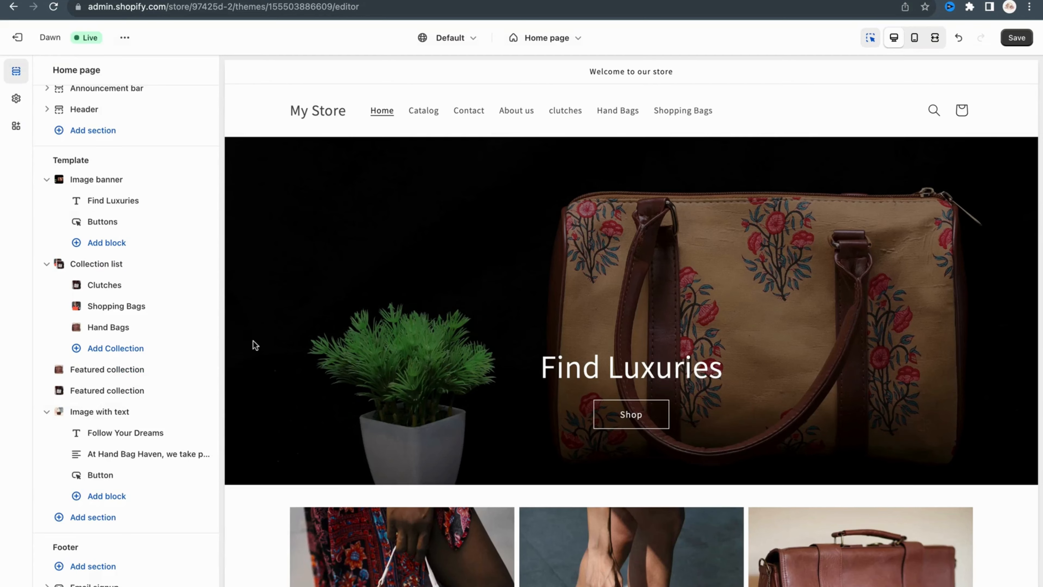
pyautogui.scroll(-6, 252, 351)
pyautogui.scroll(-10, 251, 351)
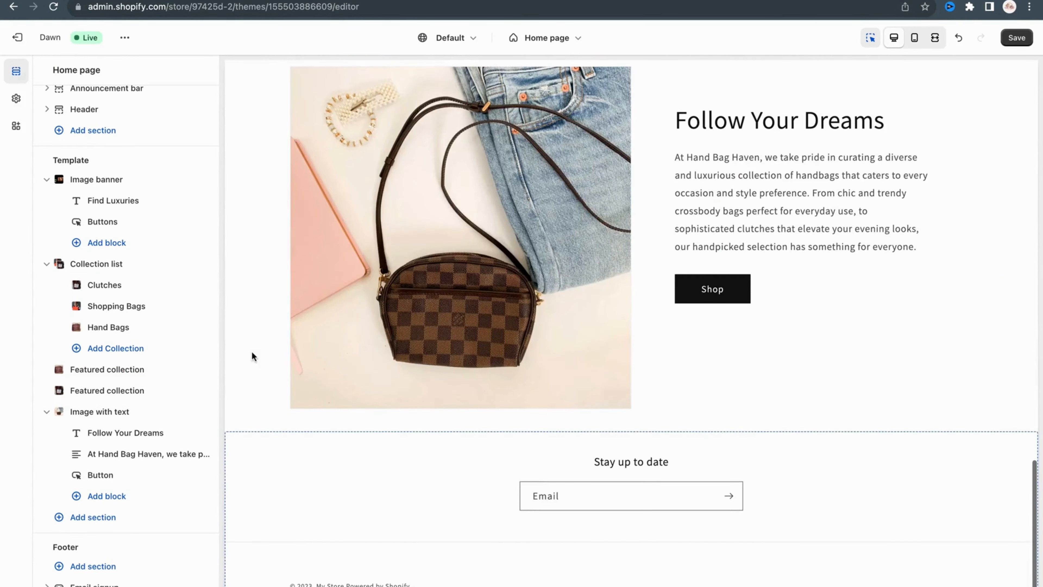
pyautogui.scroll(-2, 133, 534)
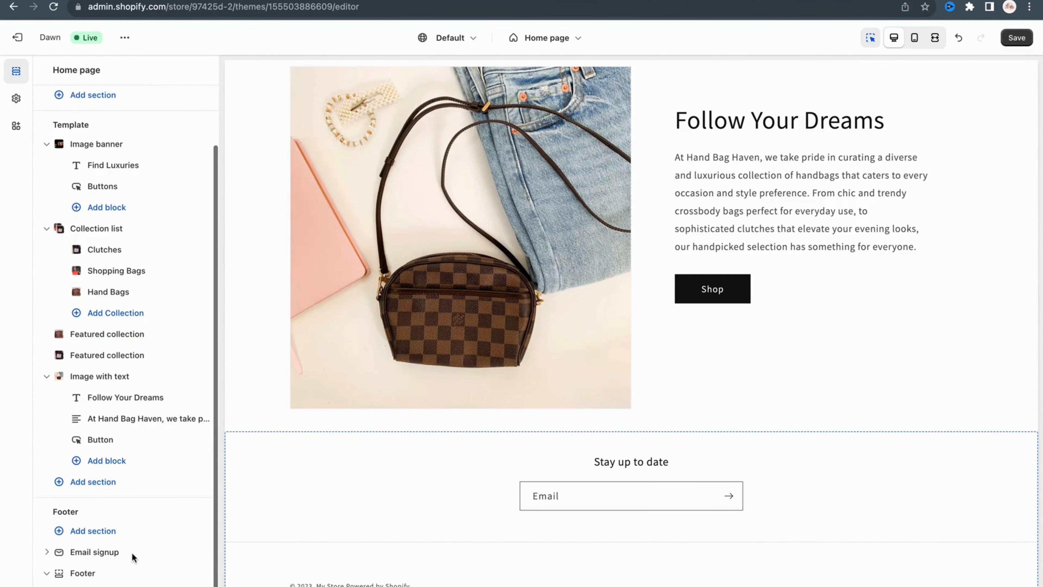
pyautogui.click(106, 460)
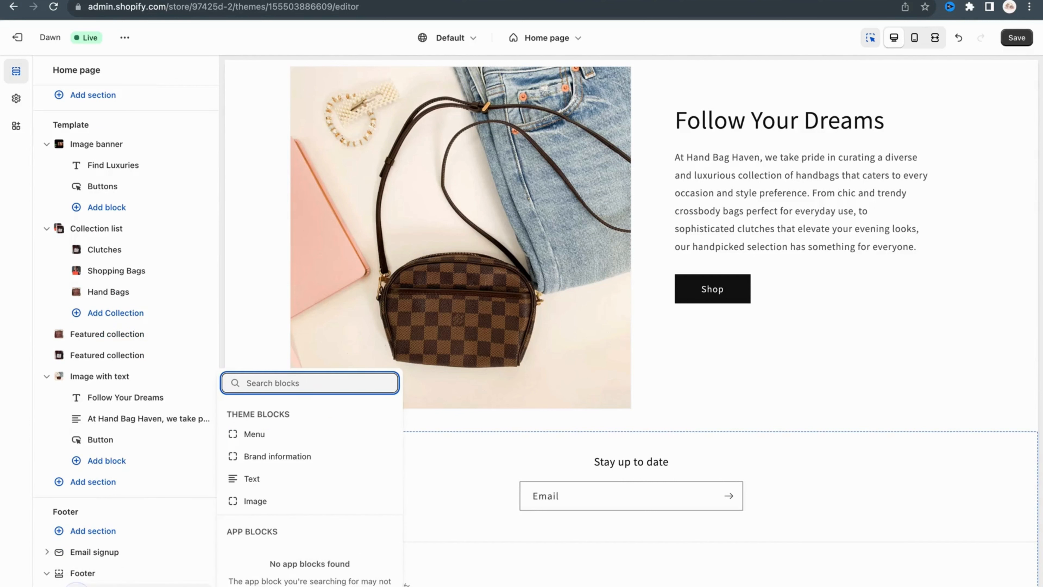
pyautogui.click(271, 434)
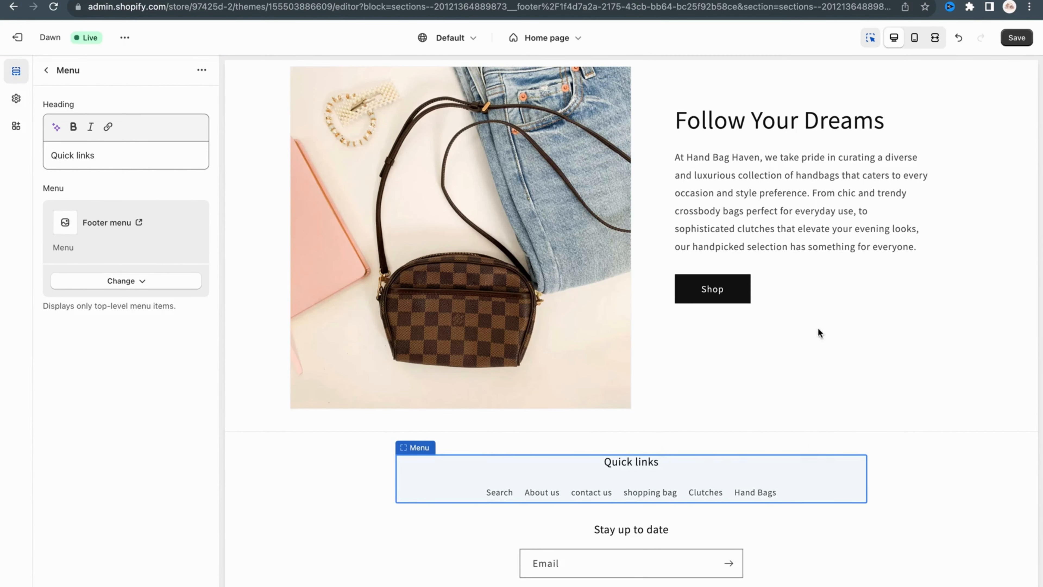
pyautogui.click(1017, 38)
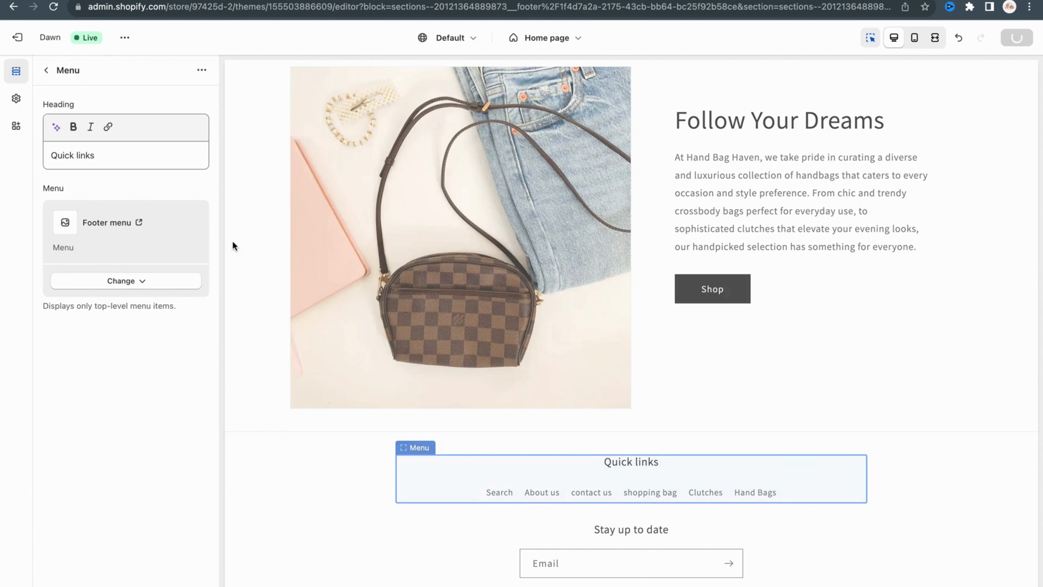
# Leave the Menu block settings, view the live storefront, and look over its home page as far as the collection list.
pyautogui.click(46, 70)
pyautogui.scroll(3, 184, 185)
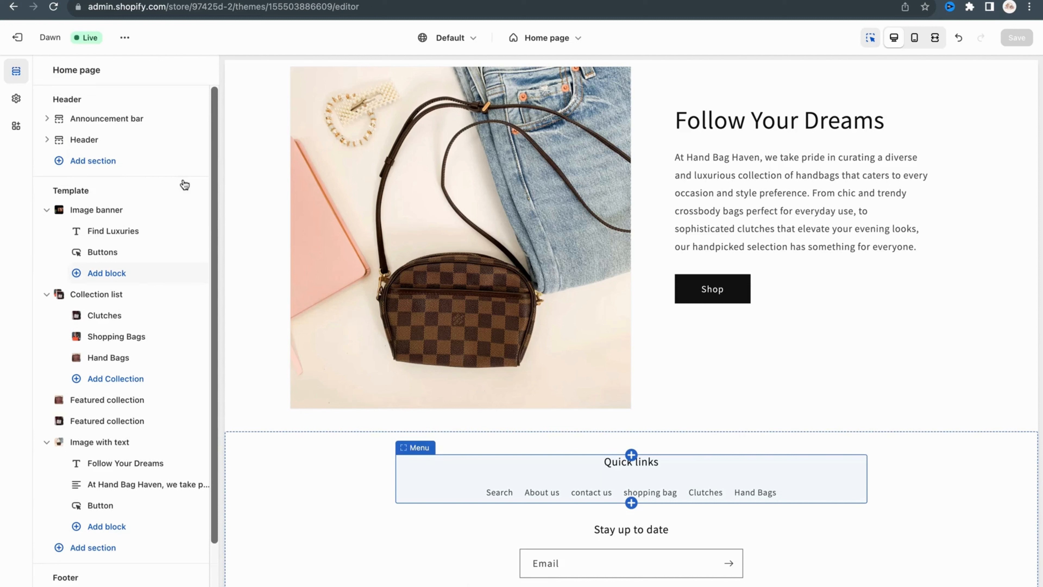
pyautogui.click(123, 38)
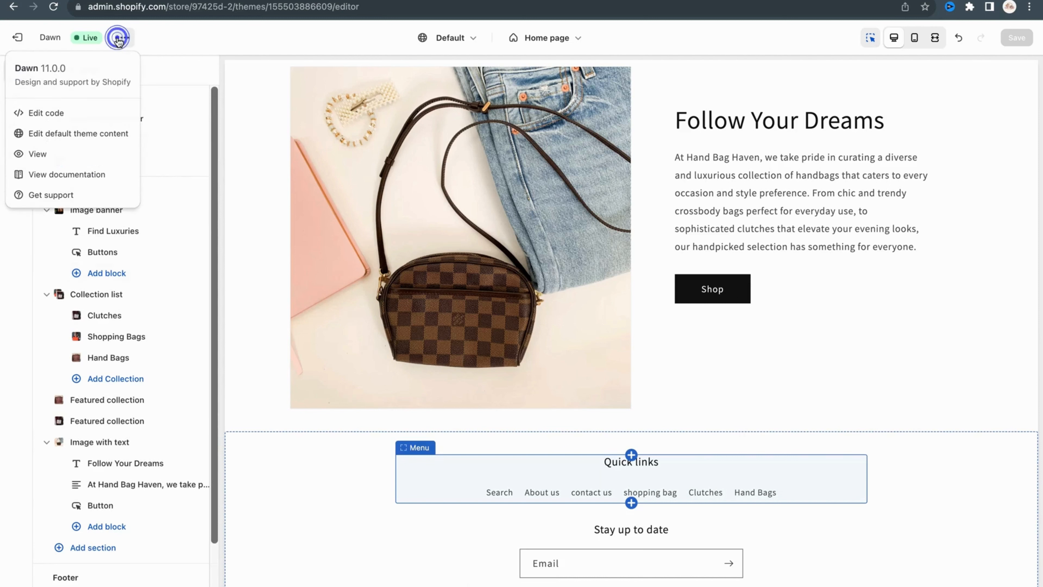
pyautogui.click(46, 153)
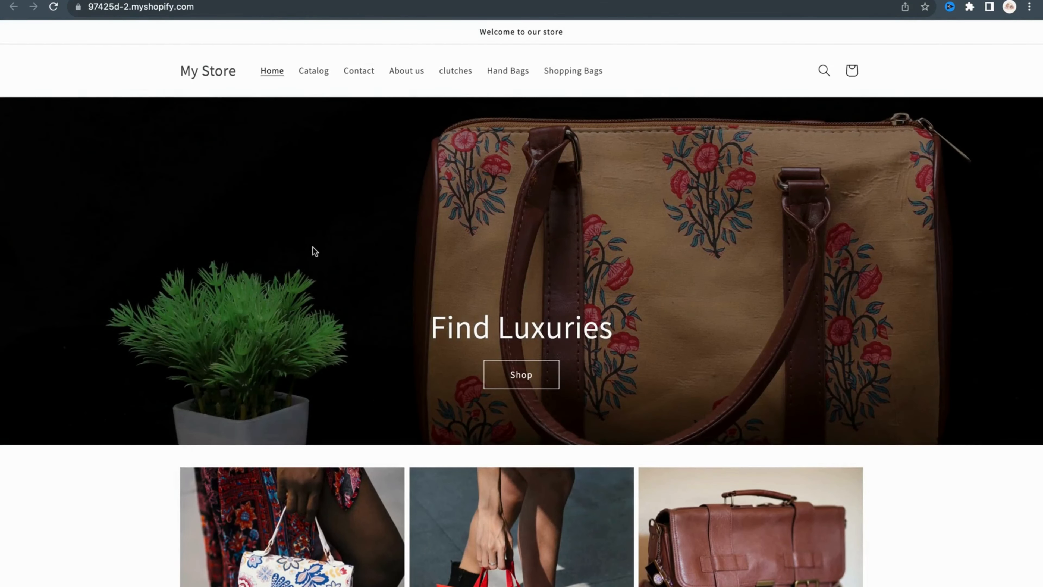
pyautogui.scroll(-3, 360, 269)
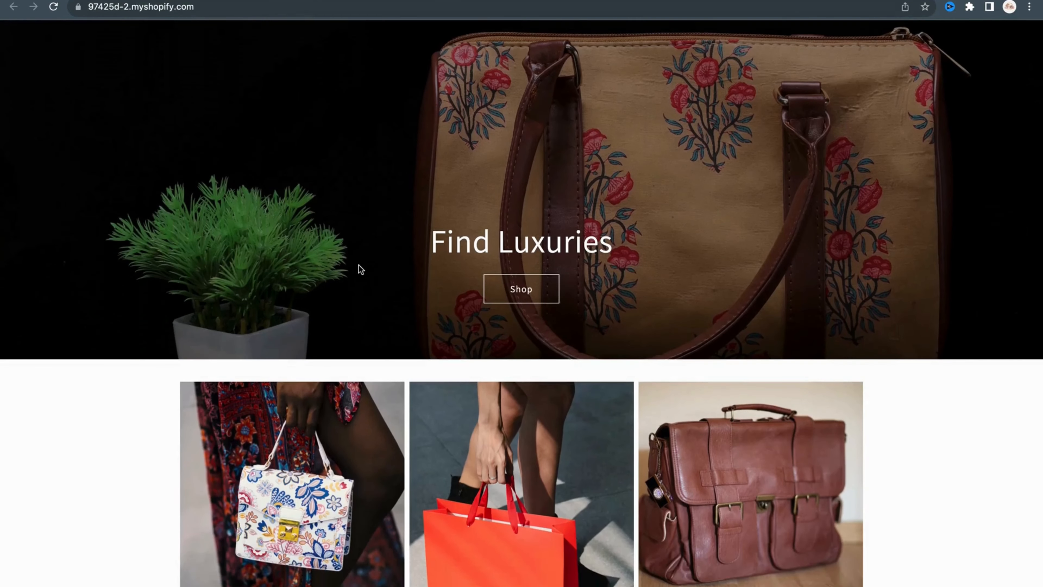
pyautogui.scroll(-2, 360, 269)
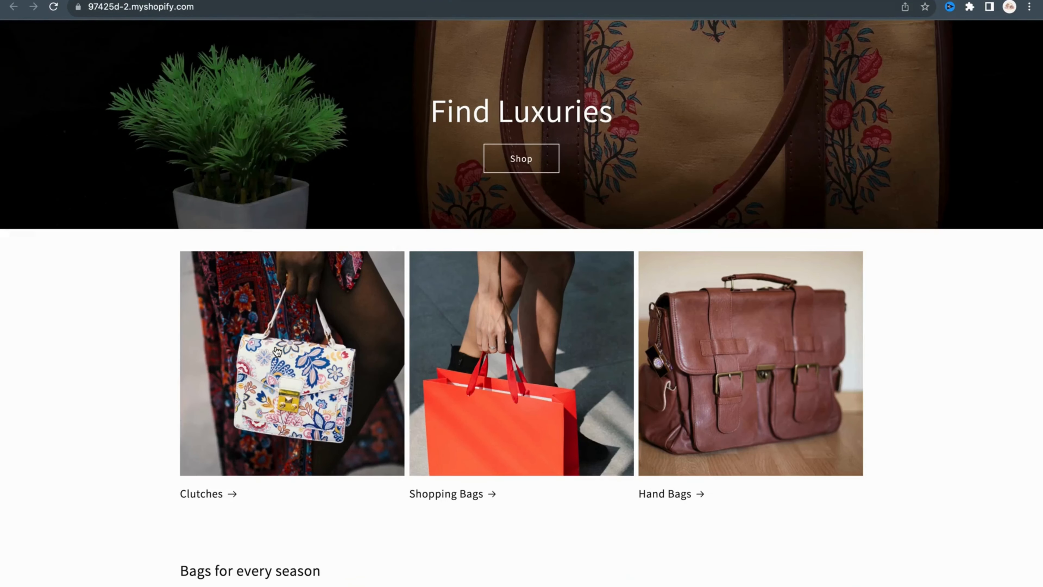
# Open the Clutches collection from the storefront home page and look over the purple clutch product page.
pyautogui.click(252, 419)
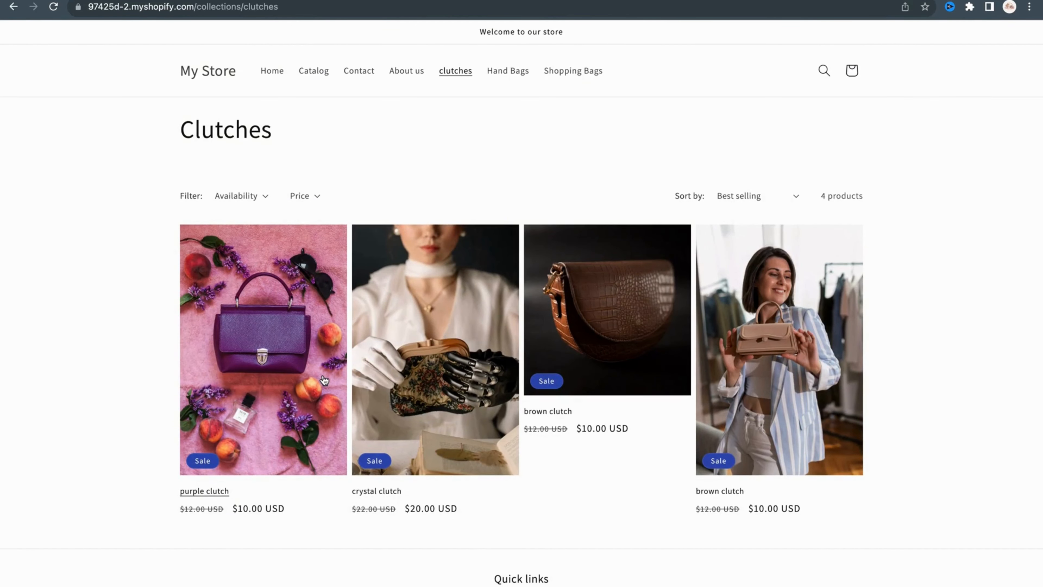
pyautogui.click(302, 382)
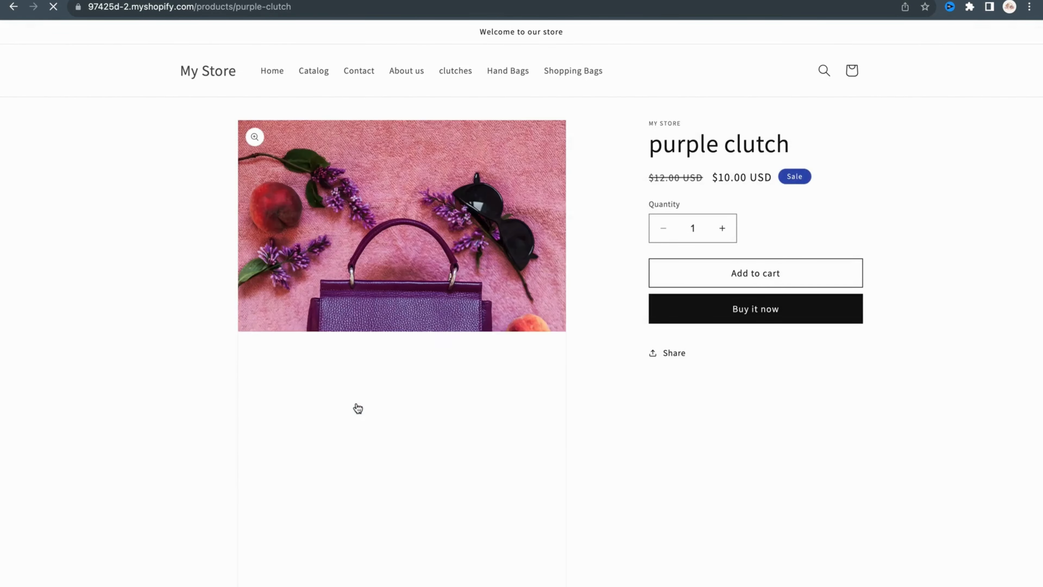
pyautogui.scroll(-7, 358, 409)
pyautogui.scroll(7, 362, 411)
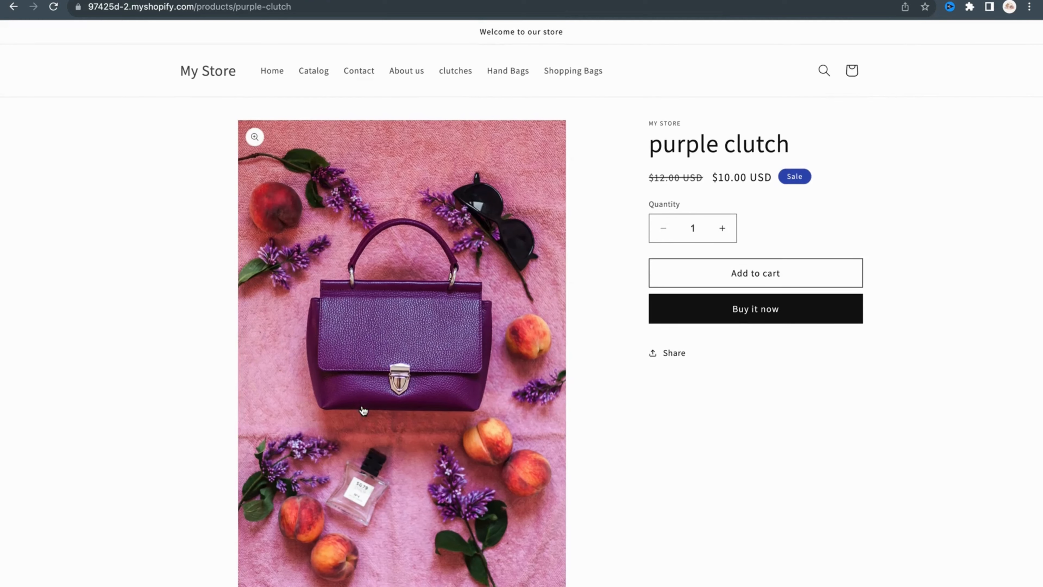